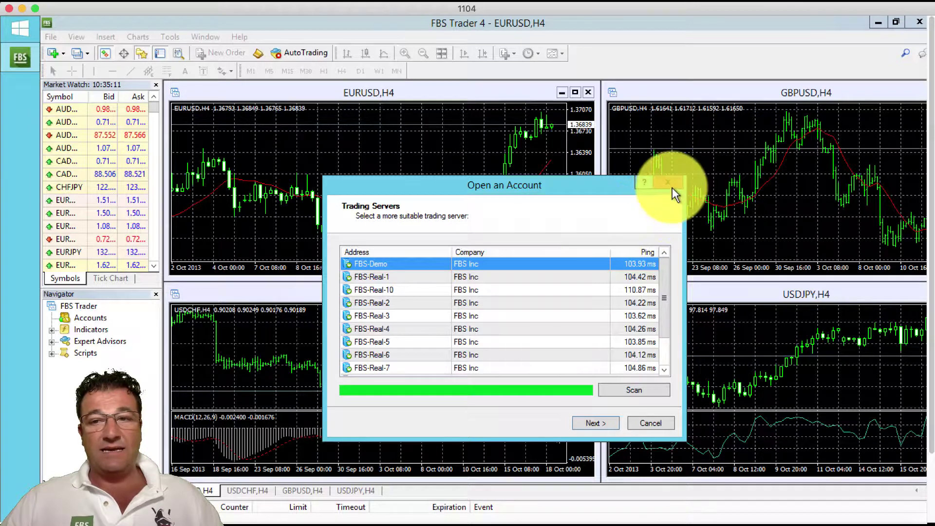
Step: Cancel the Open an Account wizard on its Trading Servers page to reach the login dialog
{"action": "left_click", "coordinate": [645, 422]}
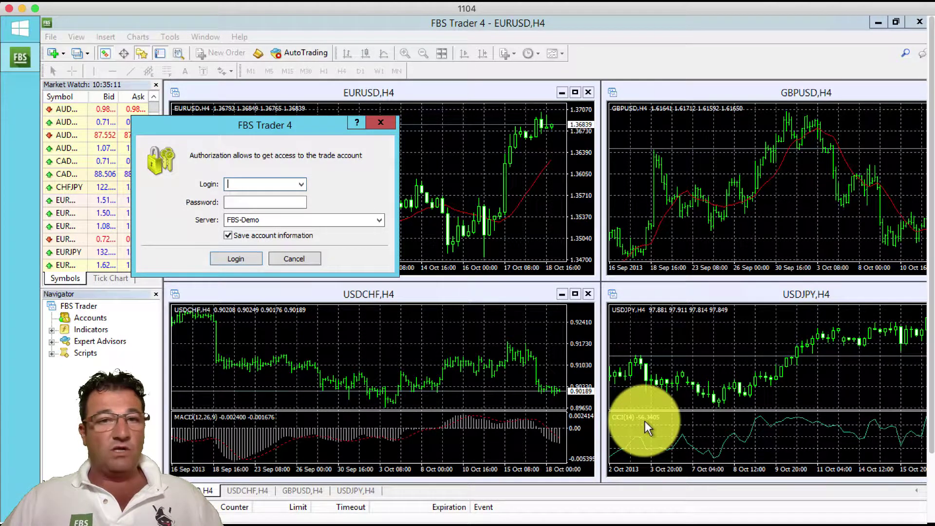
Step: Scroll the Navigator to reveal the FBS-Demo account with its 100 000.00 balance
{"action": "scroll", "coordinate": [644, 421], "scroll_direction": "down", "scroll_amount": 5}
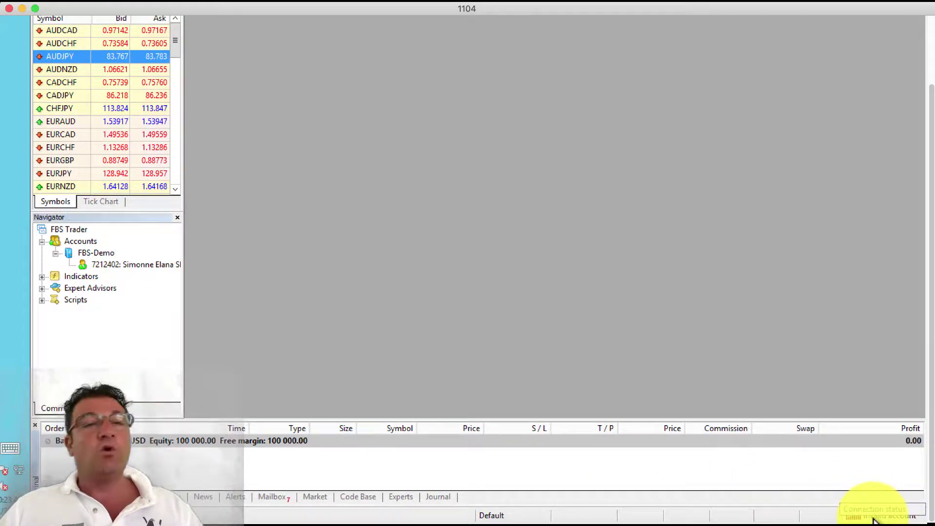
Step: Choose Login from the status bar's connection indicator to start logging in to a trade account
{"action": "left_click", "coordinate": [873, 519]}
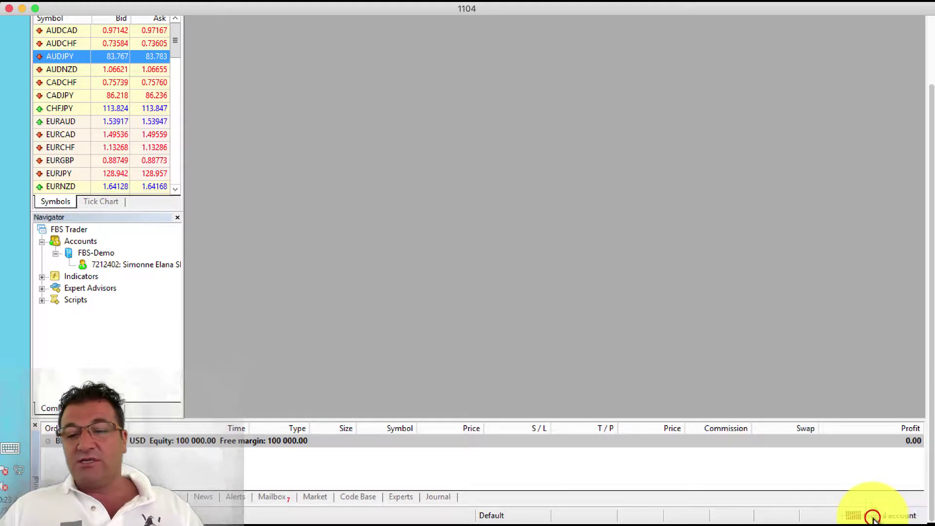
{"action": "left_click", "coordinate": [894, 509]}
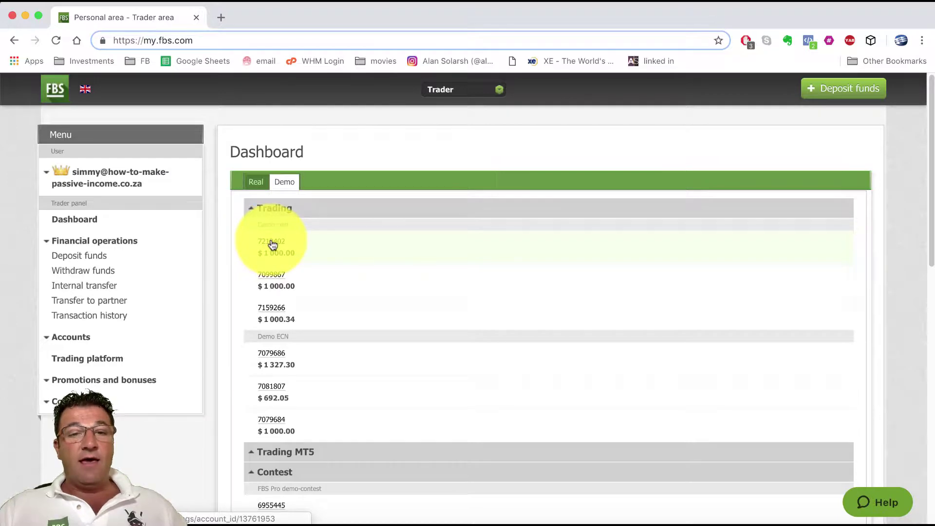
Step: Generate a new MetaTrader trading password from the demo account's details page
{"action": "left_click", "coordinate": [272, 245]}
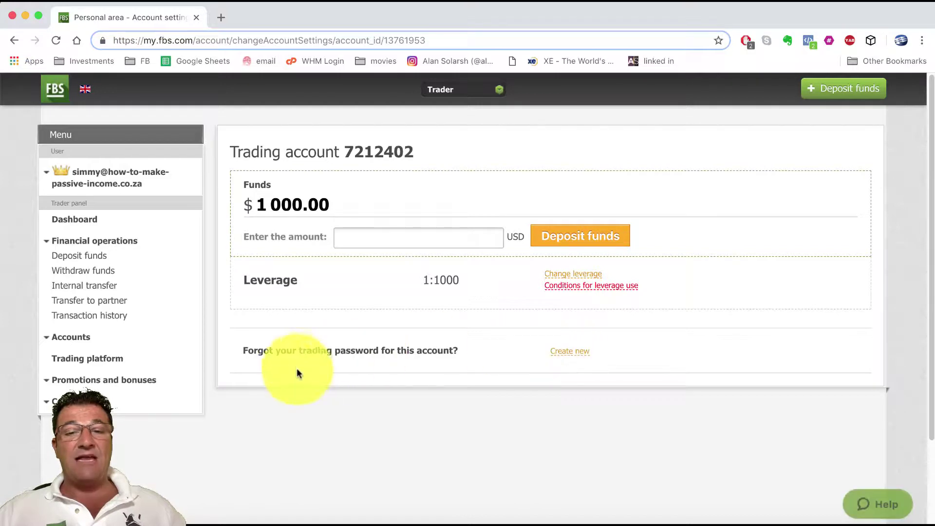
{"action": "left_click", "coordinate": [572, 354]}
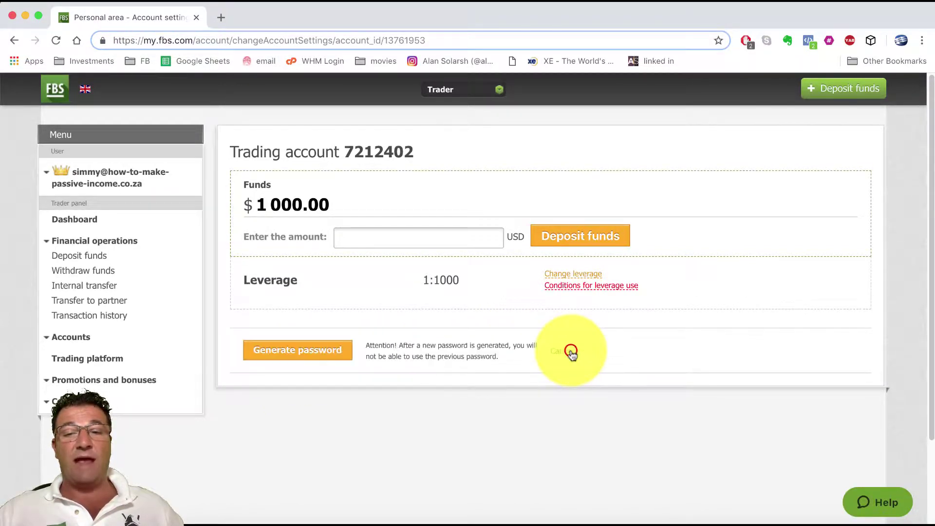
{"action": "left_click", "coordinate": [280, 354]}
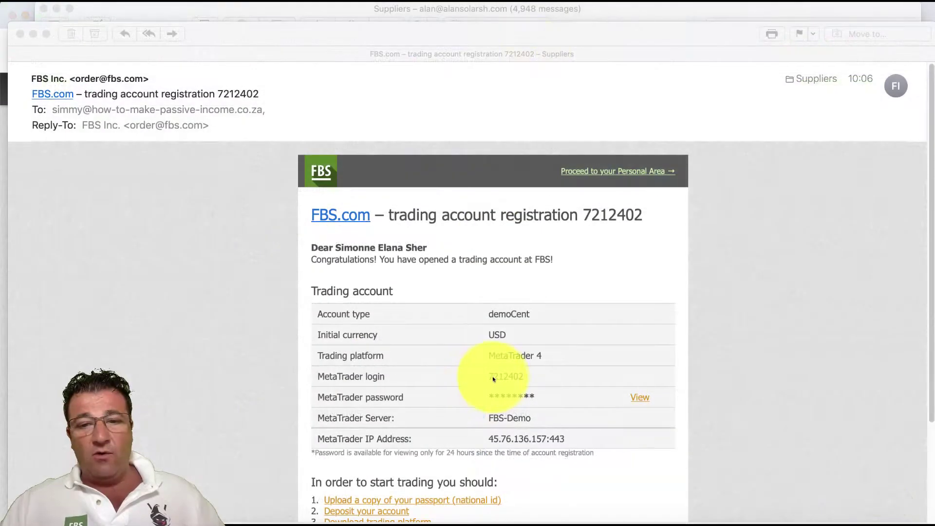
Step: Copy the MetaTrader login from the registration email into FBS Trader's Login field
{"action": "left_click", "coordinate": [488, 374]}
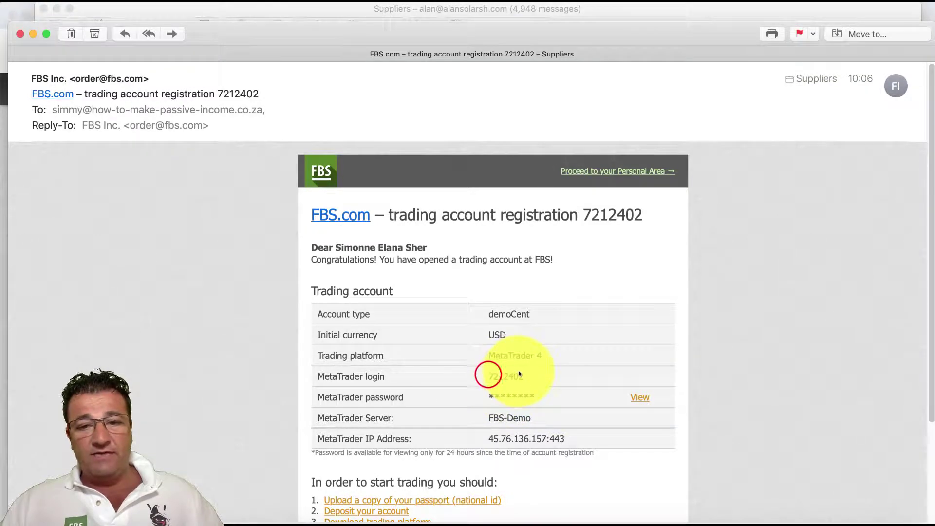
{"action": "left_click", "coordinate": [490, 374]}
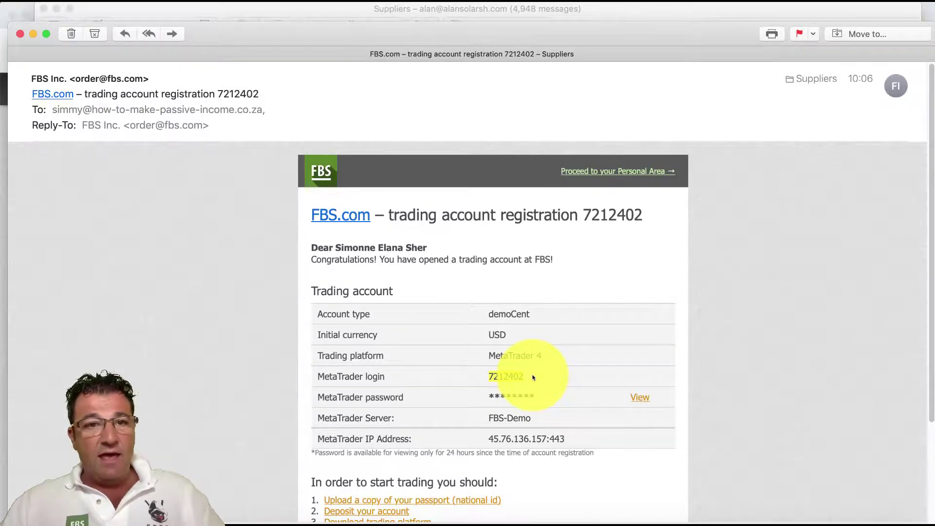
{"action": "key", "text": "super+Tab"}
{"action": "key", "text": "super+Tab"}
{"action": "key", "text": "super+Tab"}
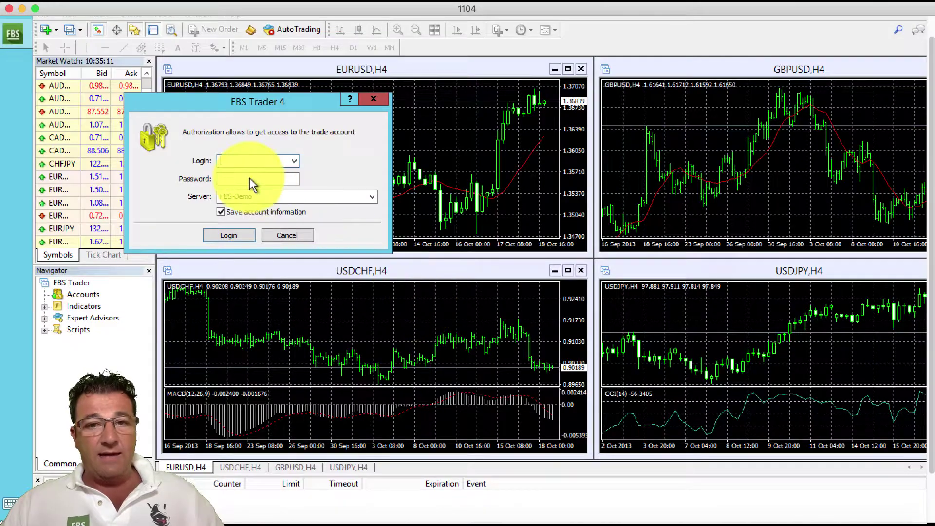
{"action": "left_click", "coordinate": [240, 164]}
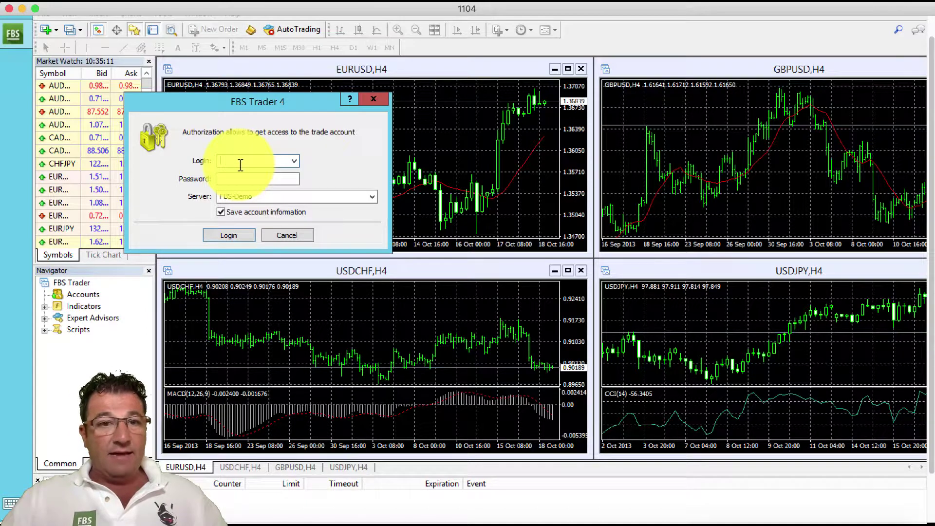
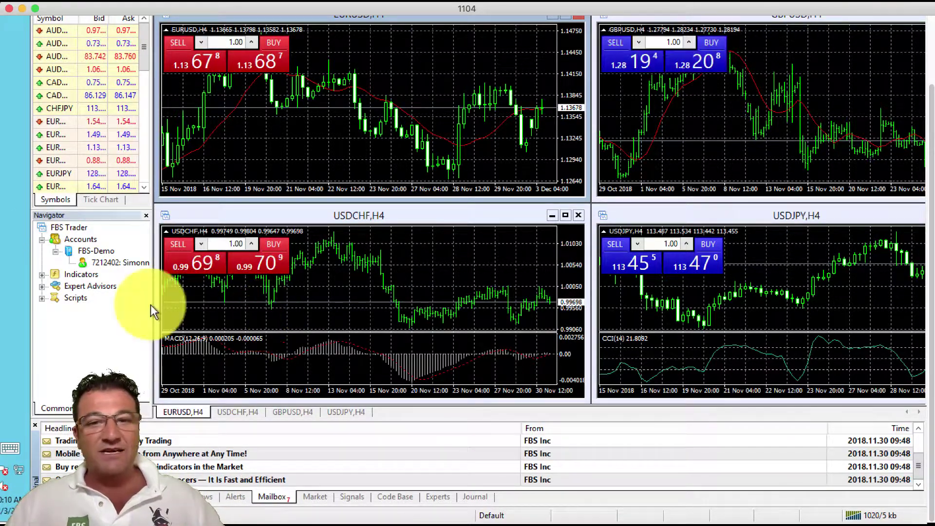
Step: Restore the maximized terminal, move it toward the bottom-right corner, and shrink it to a tiny window
{"action": "scroll", "coordinate": [192, 317], "scroll_direction": "up", "scroll_amount": 3}
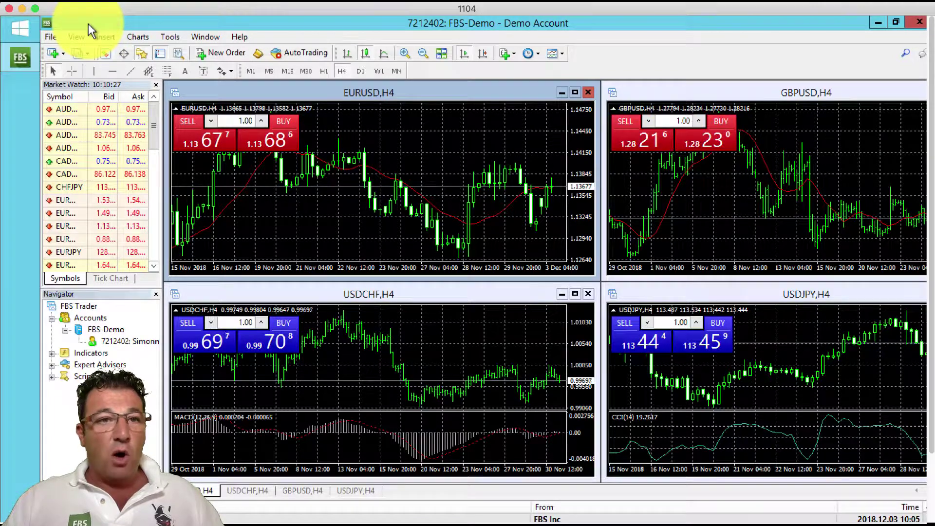
{"action": "left_click", "coordinate": [88, 23]}
{"action": "double_click", "coordinate": [88, 23]}
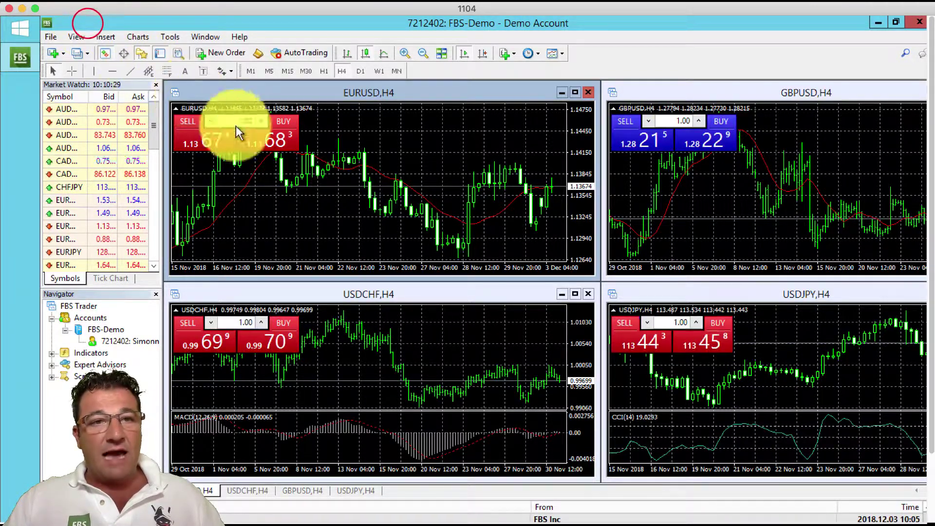
{"action": "left_click_drag", "start_coordinate": [308, 185], "coordinate": [308, 186]}
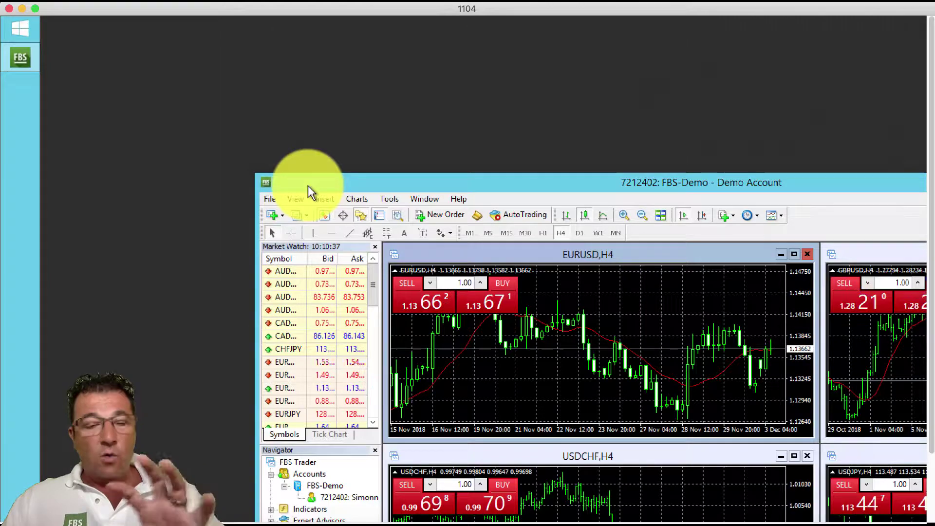
{"action": "left_click_drag", "start_coordinate": [329, 191], "coordinate": [503, 231]}
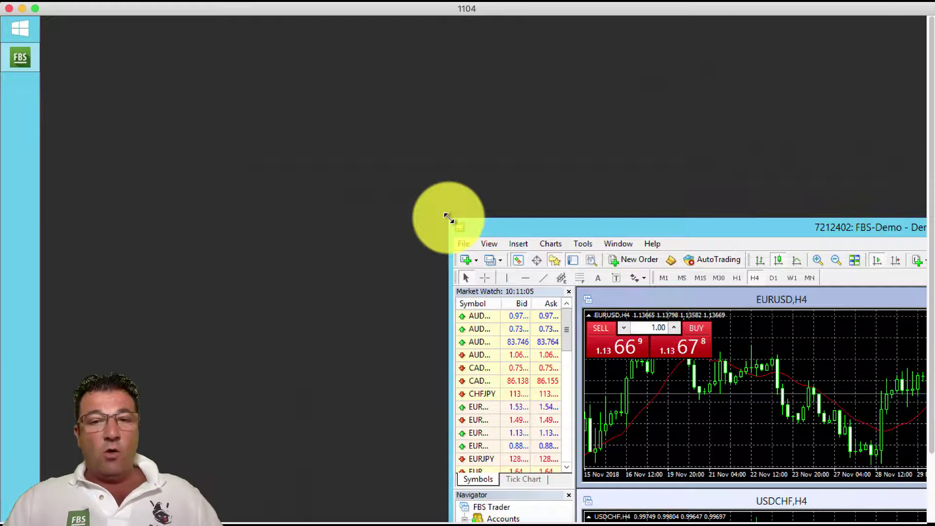
{"action": "left_click_drag", "start_coordinate": [449, 218], "coordinate": [866, 478]}
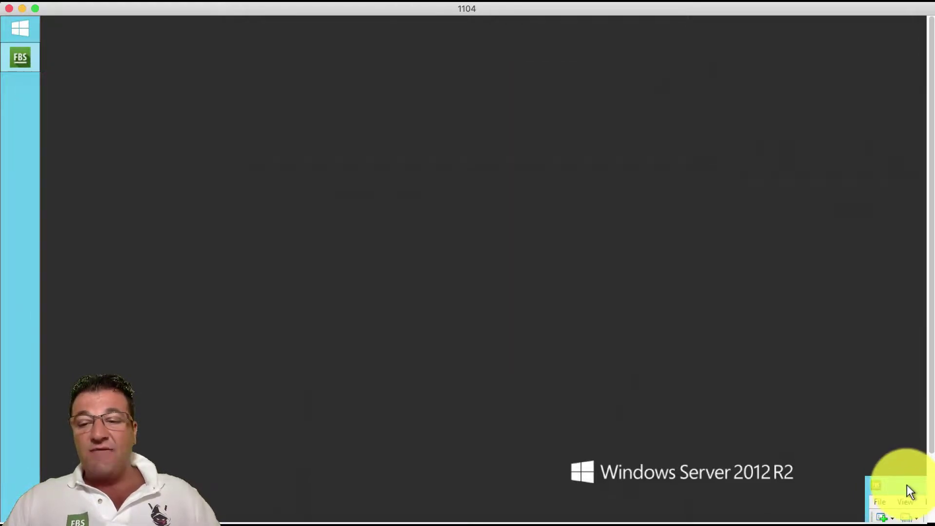
{"action": "double_click", "coordinate": [906, 484]}
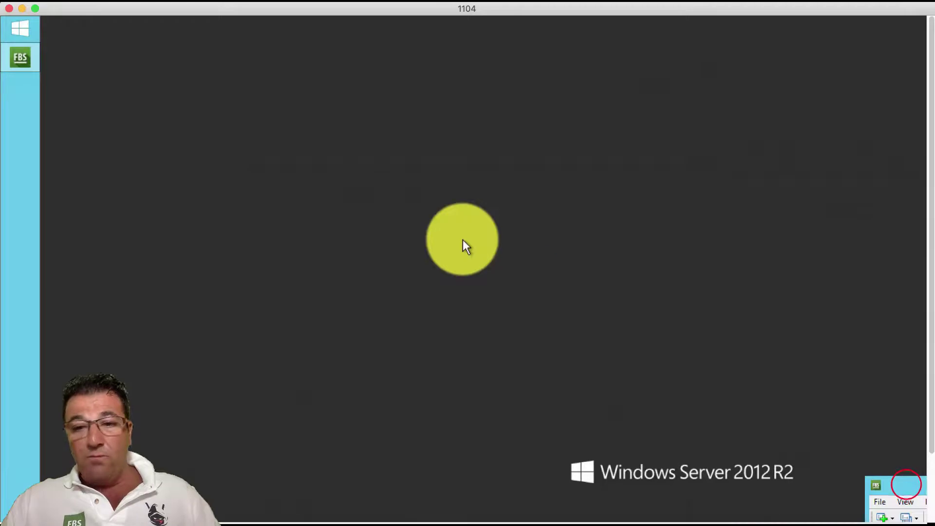
Step: Move the terminal window to the top-left and resize it to fill most of the desktop
{"action": "left_click_drag", "start_coordinate": [217, 96], "coordinate": [106, 39]}
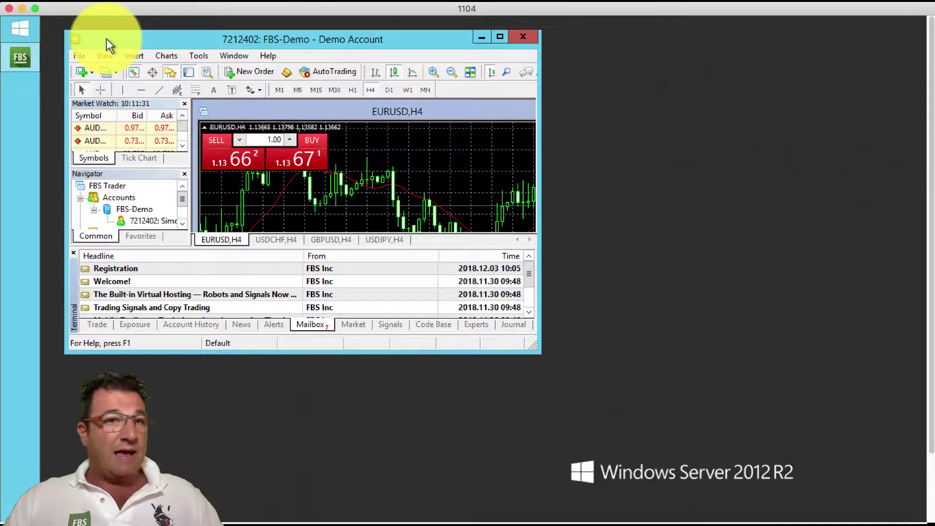
{"action": "left_click_drag", "start_coordinate": [106, 38], "coordinate": [104, 39]}
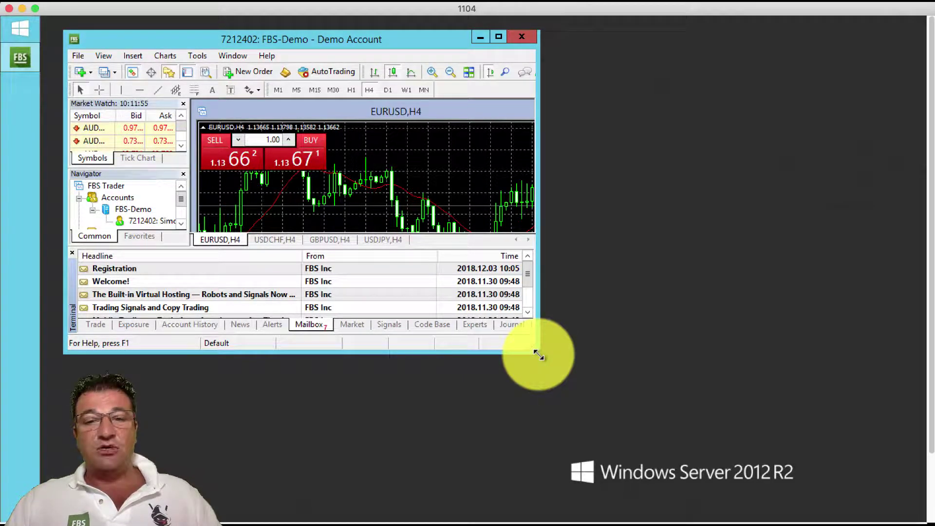
{"action": "left_click_drag", "start_coordinate": [538, 354], "coordinate": [907, 511]}
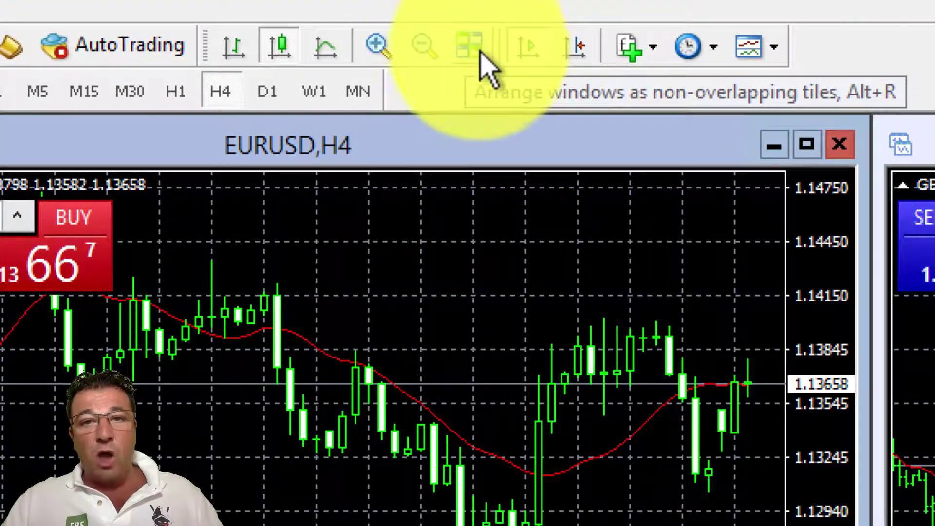
Step: Tile the four H4 currency charts and close the EURUSD,H4 chart
{"action": "left_click", "coordinate": [464, 49]}
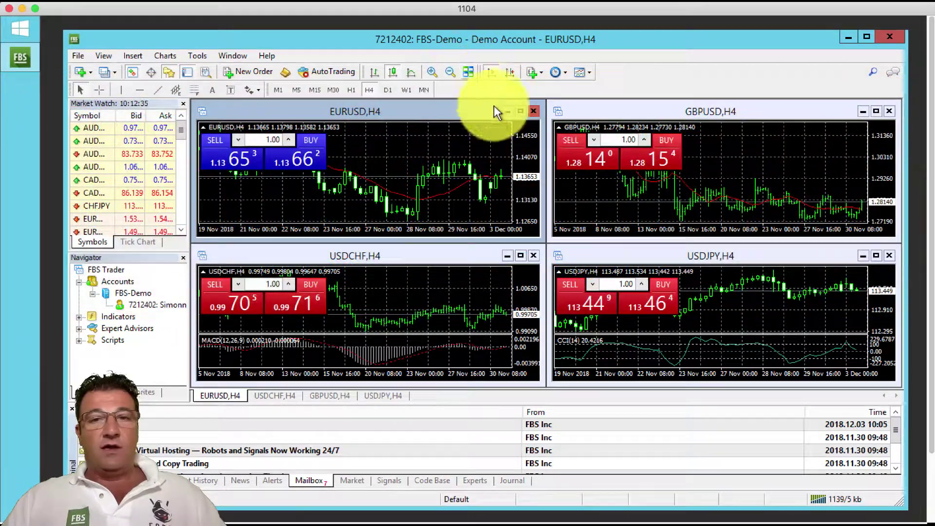
{"action": "left_click", "coordinate": [534, 110]}
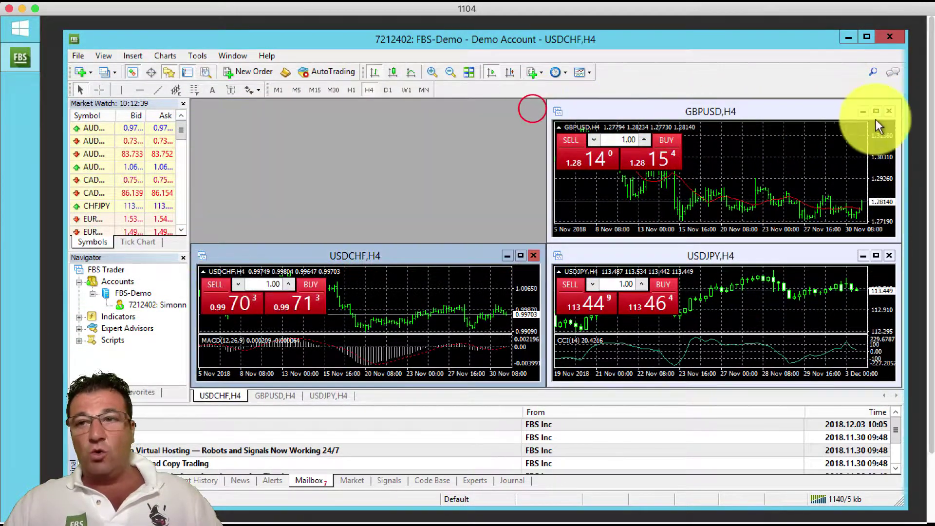
Step: Close the GBPUSD,H4, USDJPY,H4 and USDCHF,H4 chart windows, leaving an empty workspace
{"action": "left_click", "coordinate": [889, 111]}
{"action": "left_click_drag", "start_coordinate": [889, 256], "coordinate": [837, 261]}
{"action": "left_click", "coordinate": [888, 256]}
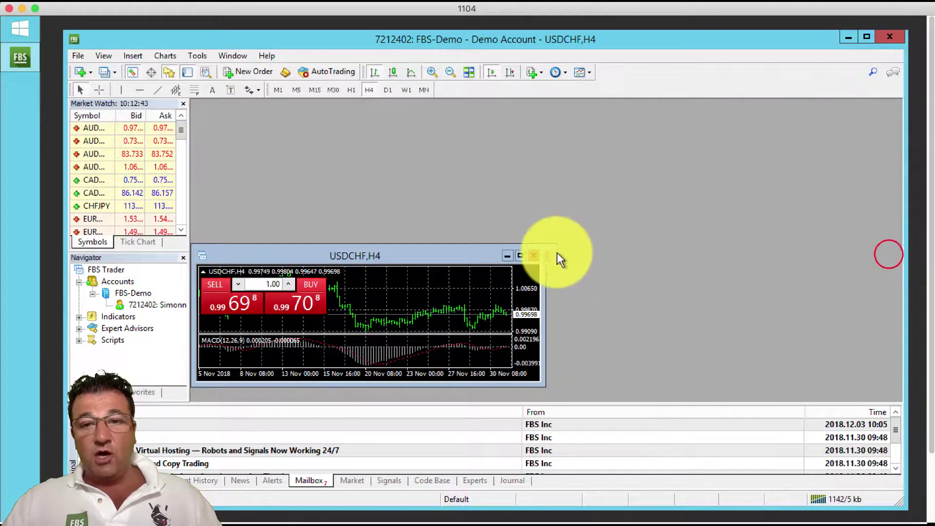
{"action": "left_click", "coordinate": [534, 256]}
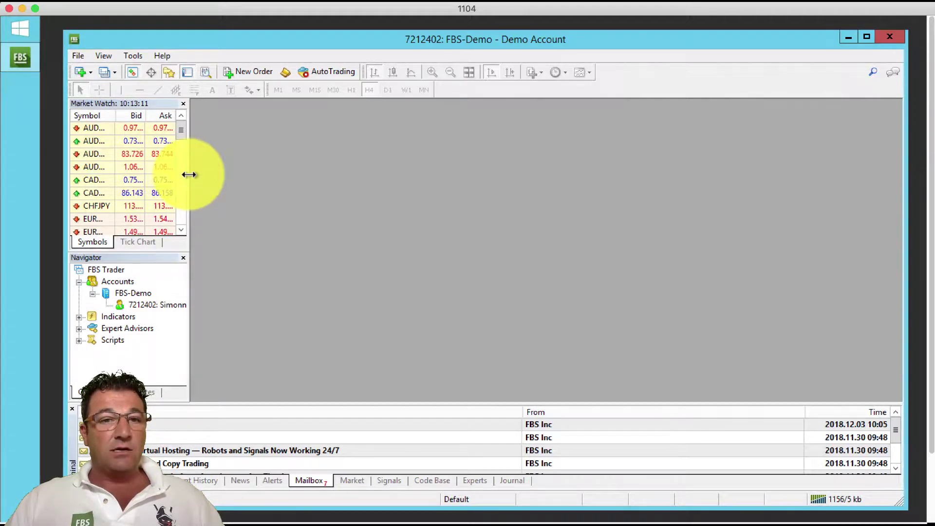
Step: Widen Market Watch, list all symbols with Show All, and display the Terminal's Trade tab
{"action": "left_click_drag", "start_coordinate": [189, 174], "coordinate": [219, 173]}
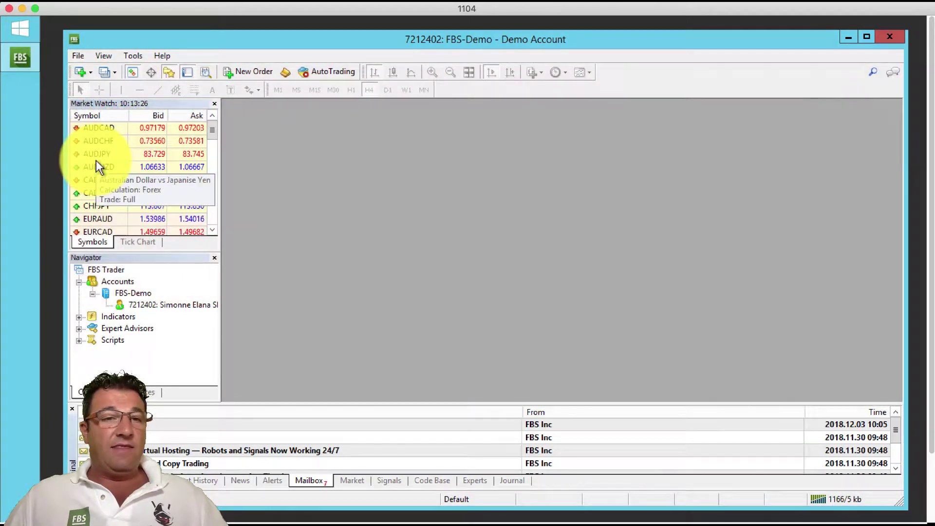
{"action": "right_click", "coordinate": [95, 160]}
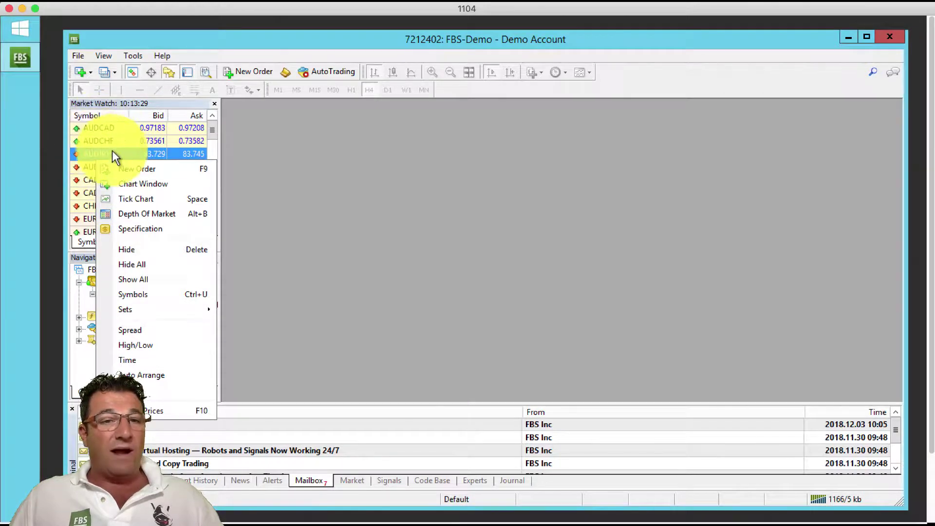
{"action": "left_click", "coordinate": [124, 279]}
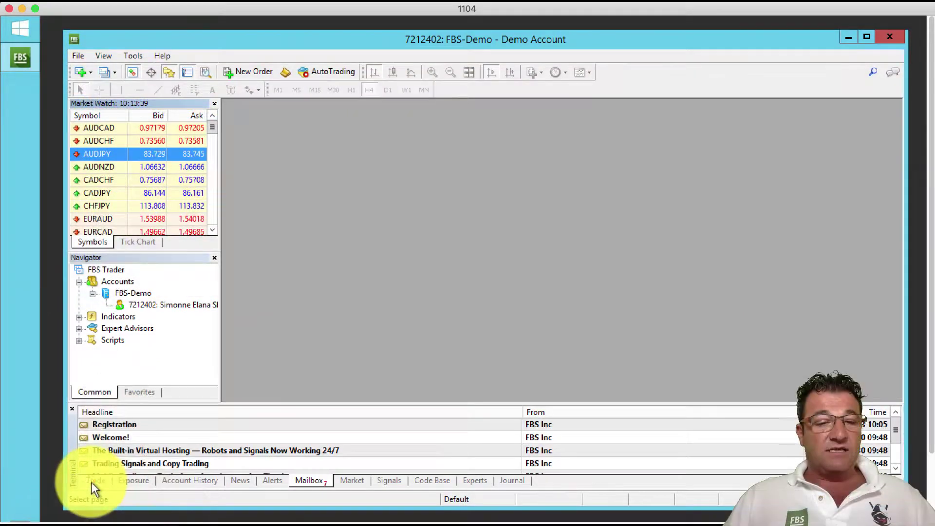
{"action": "left_click", "coordinate": [92, 482]}
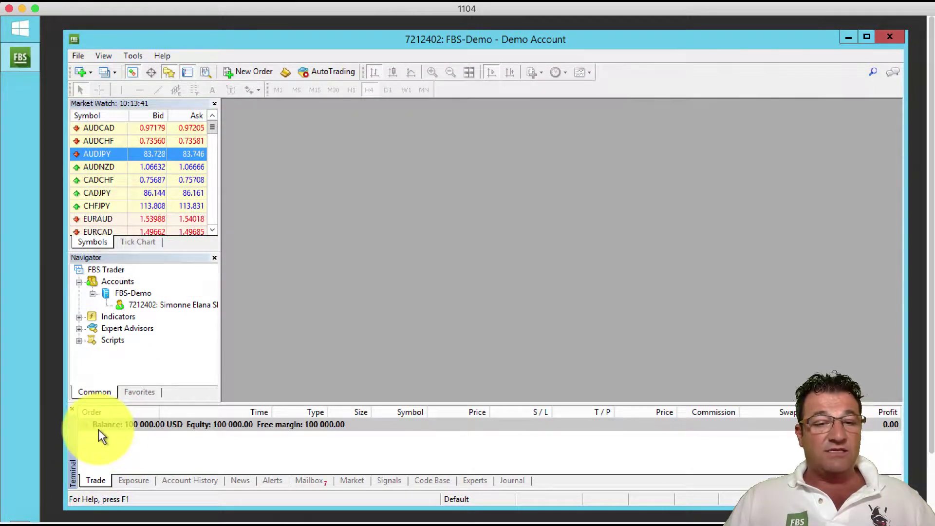